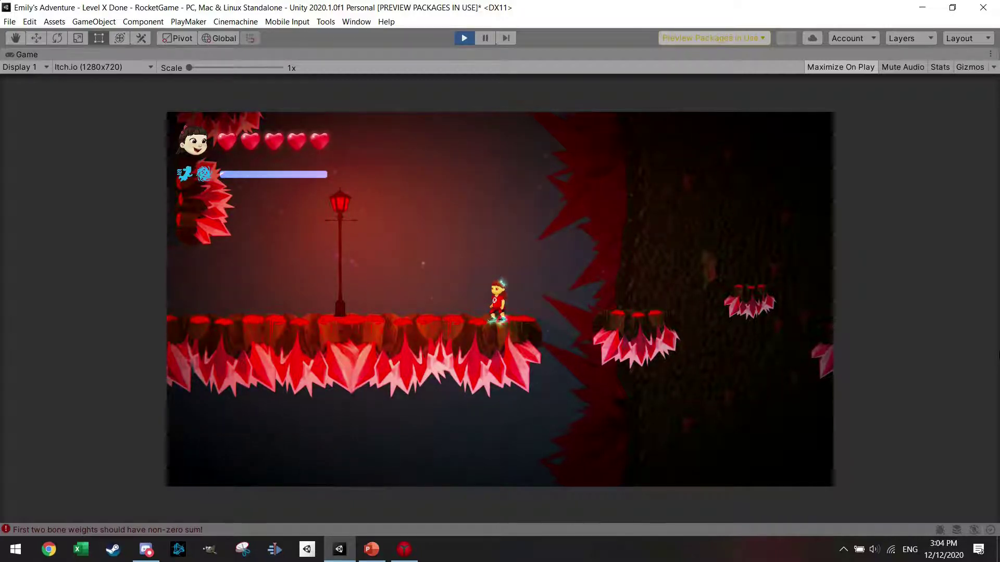
Walk Emily left and advance the dialogue lines until the rocket explodes
key("Left")
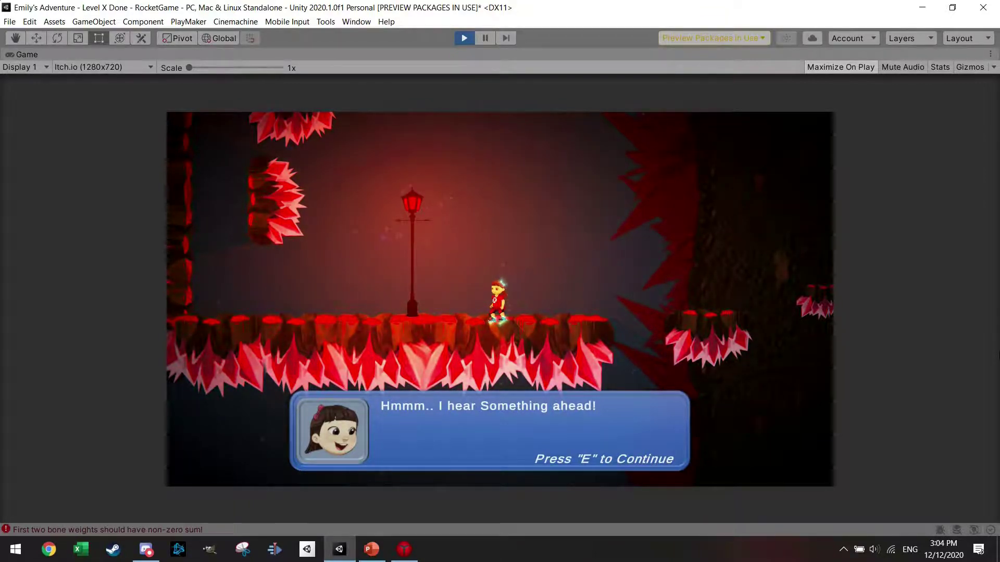
key("e")
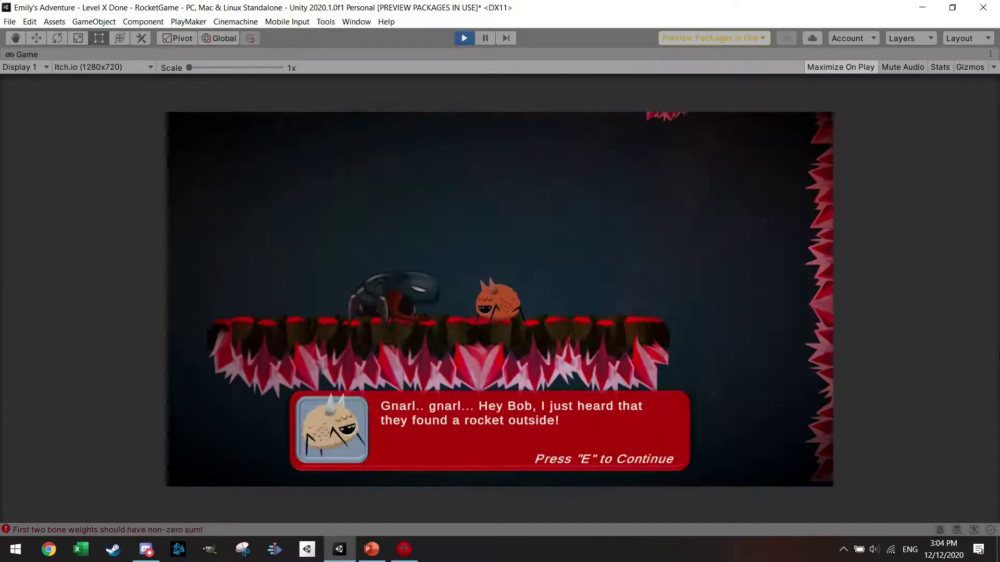
key("e")
key("e")
key("e")
key("e")
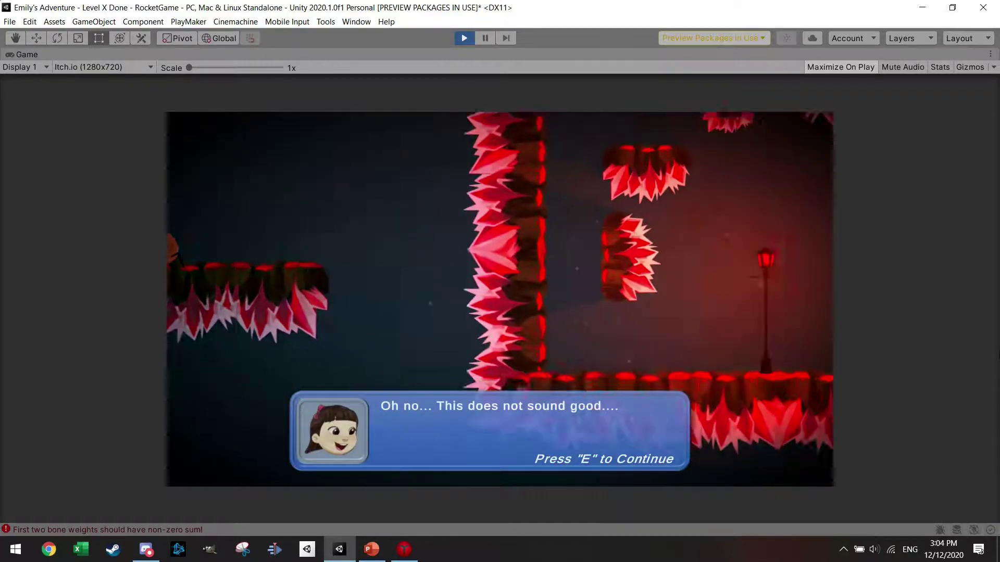
key("e")
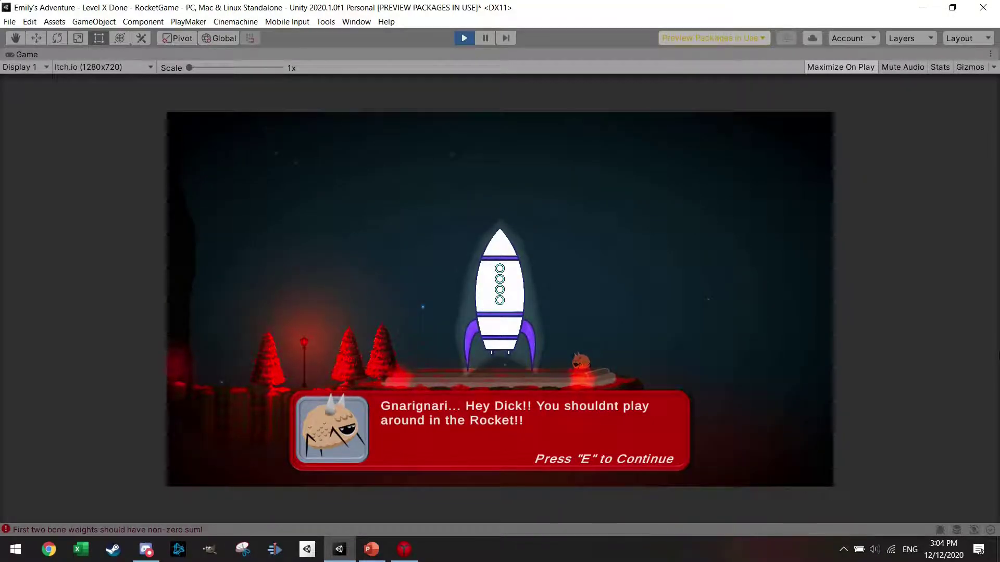
key("e")
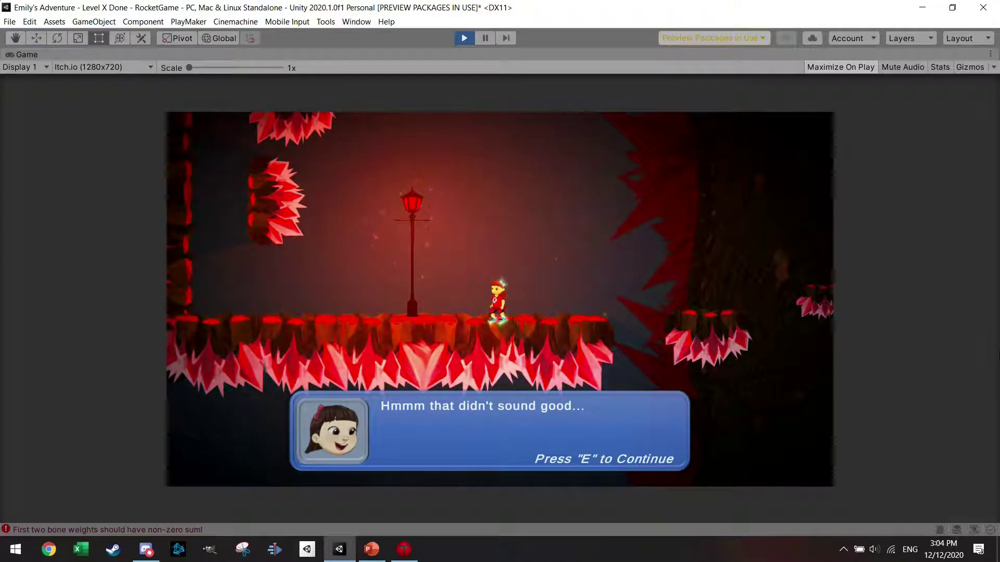
Dismiss Emily's last line, walk and jump around the lamp, then stop the playtest
key("e")
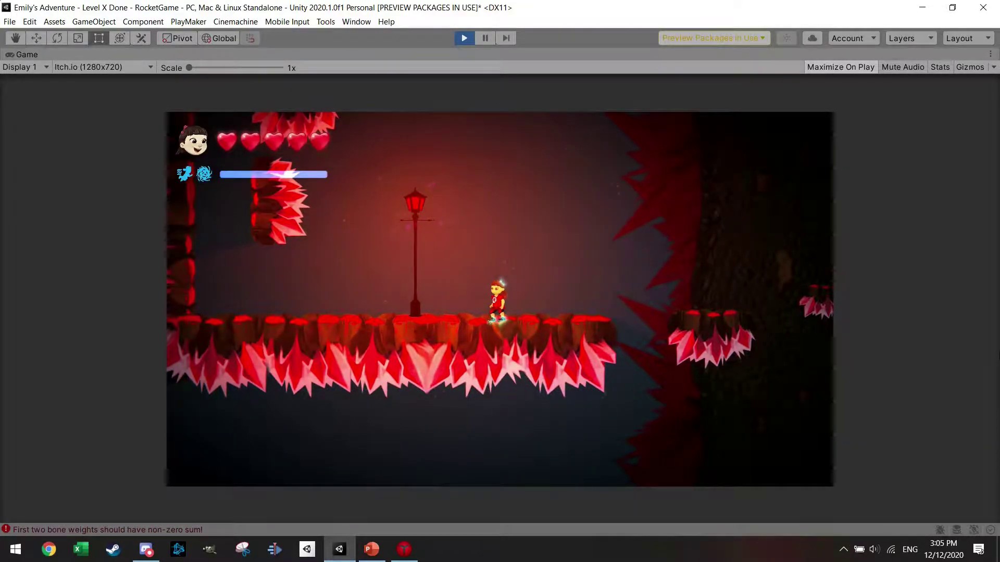
key("Left")
key("space")
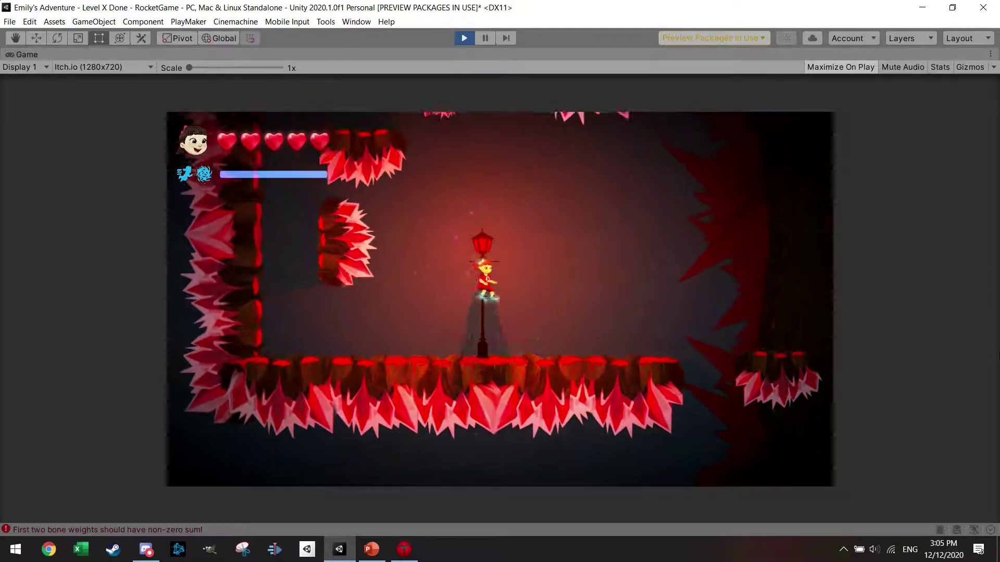
key("Right")
key("Left")
key("Right")
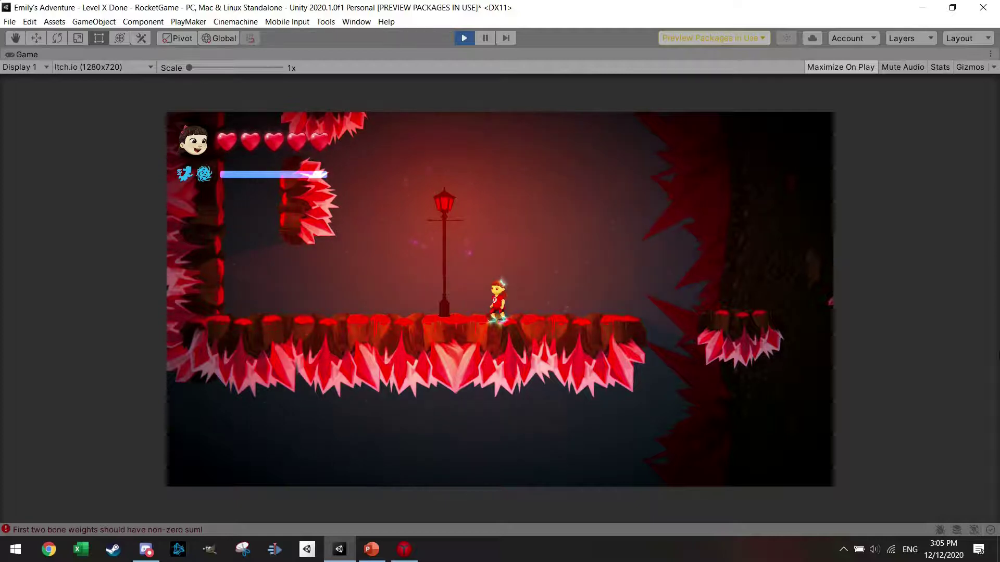
key("Right")
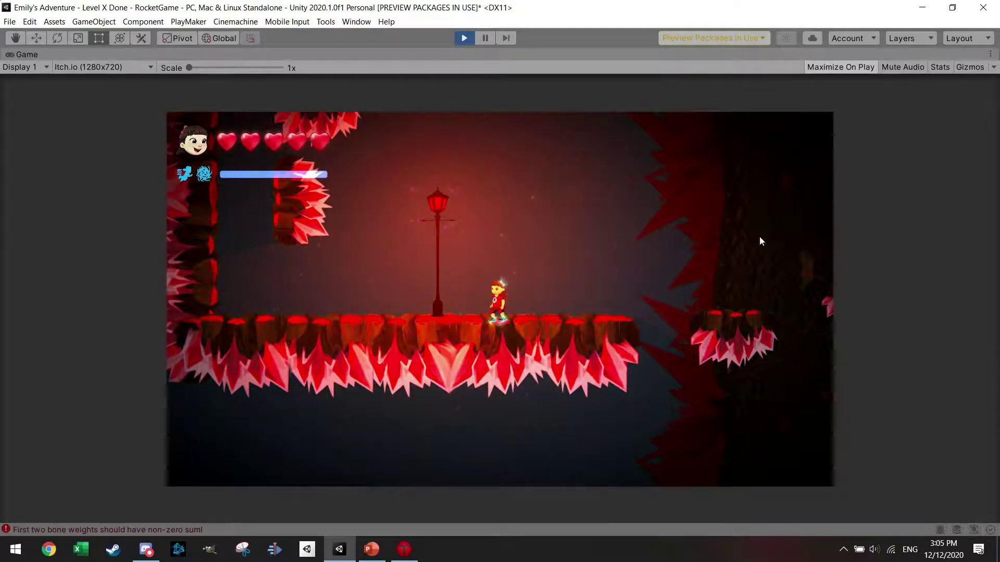
left_click(464, 38)
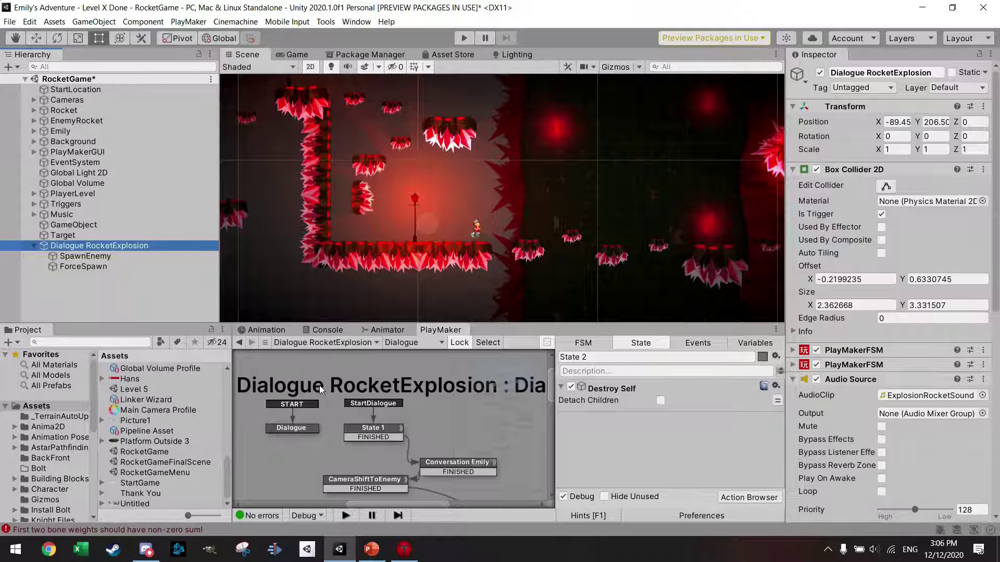
Select Dialogue RocketExplosion to review its FSM state chain, then restart the playtest
scroll(445, 236, "down", 3)
middle_click_drag(419, 261, 448, 247)
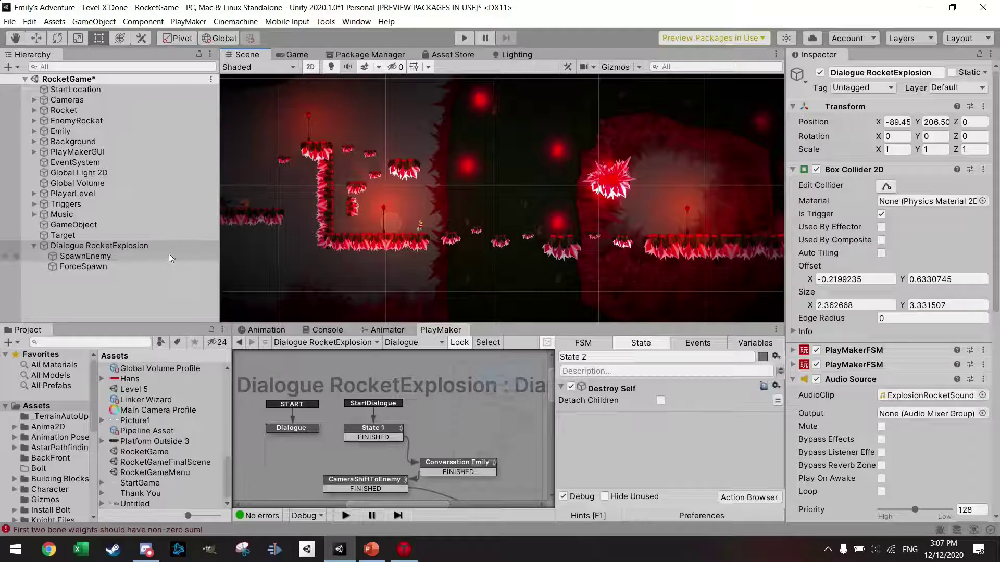
left_click(110, 245)
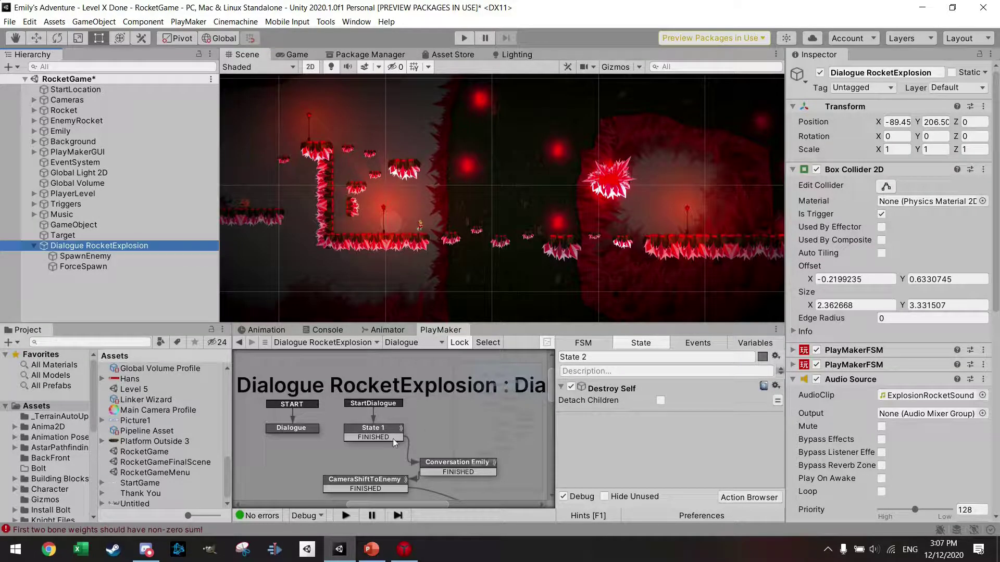
scroll(365, 427, "down", 5)
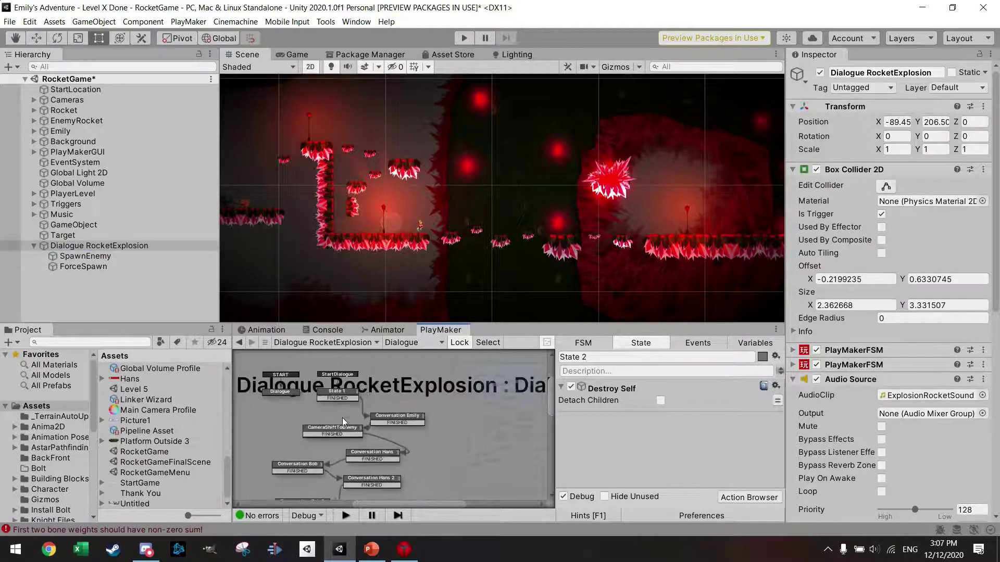
scroll(341, 419, "up", 3)
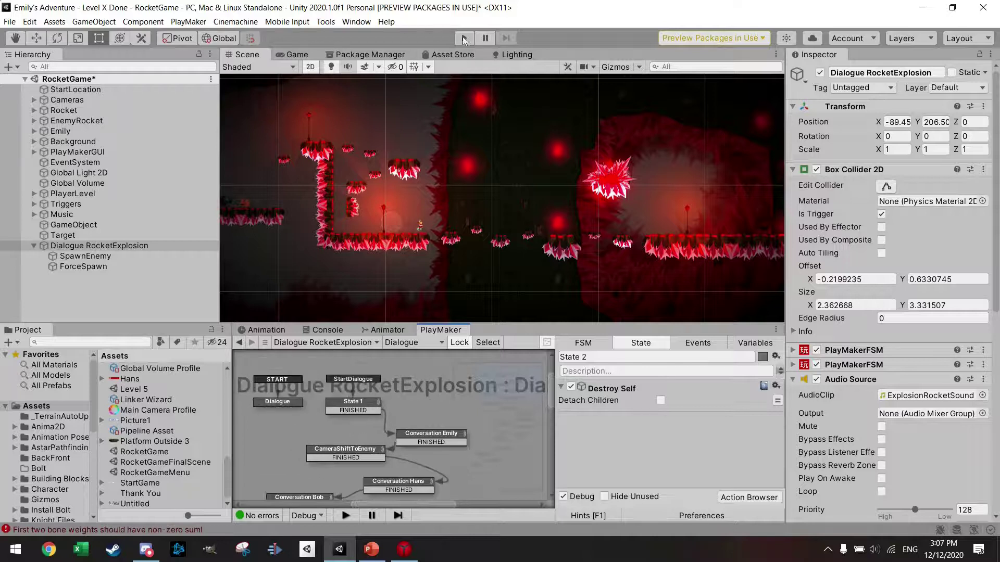
left_click(464, 38)
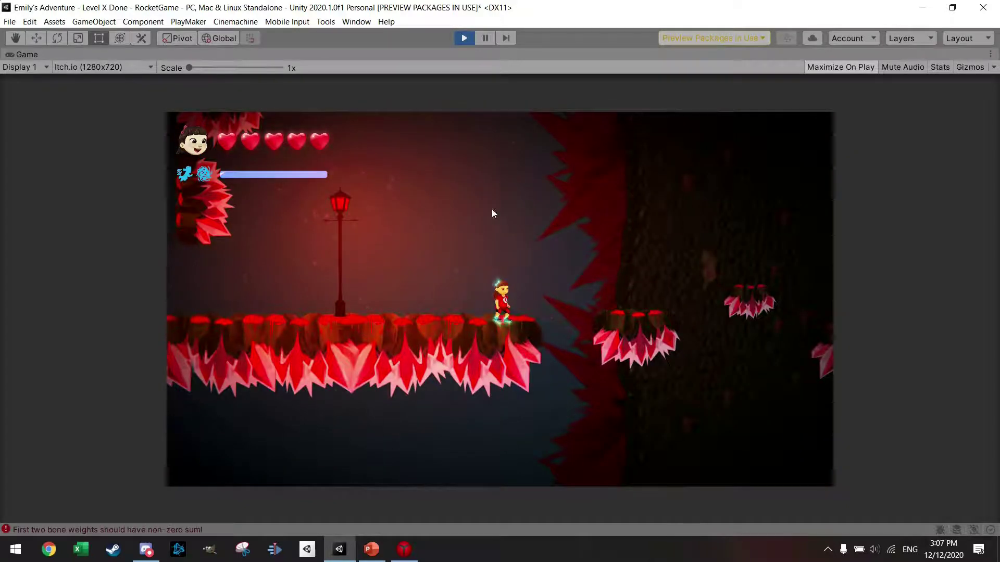
Pause and resume the running game, then make Emily jump
left_click(487, 39)
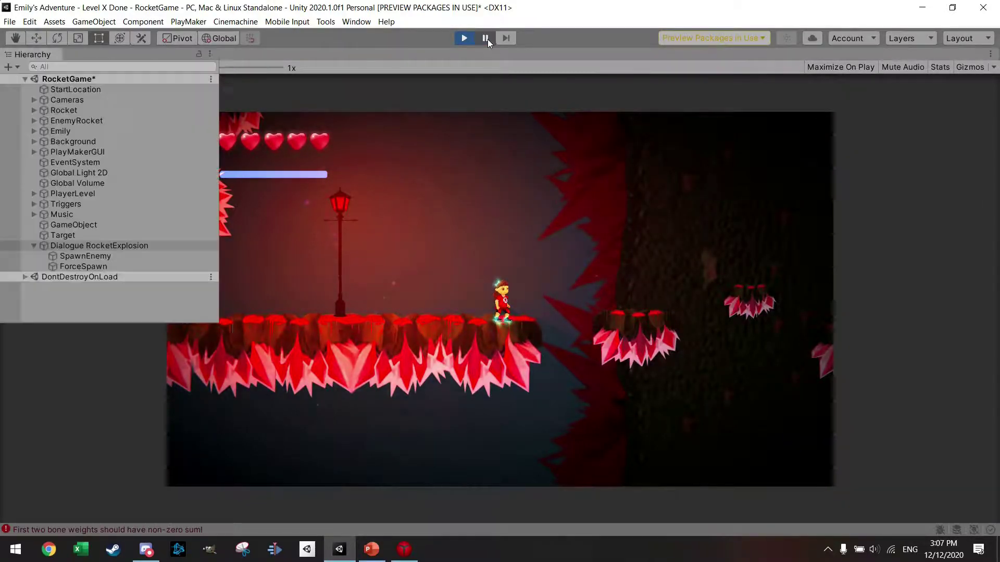
left_click(486, 39)
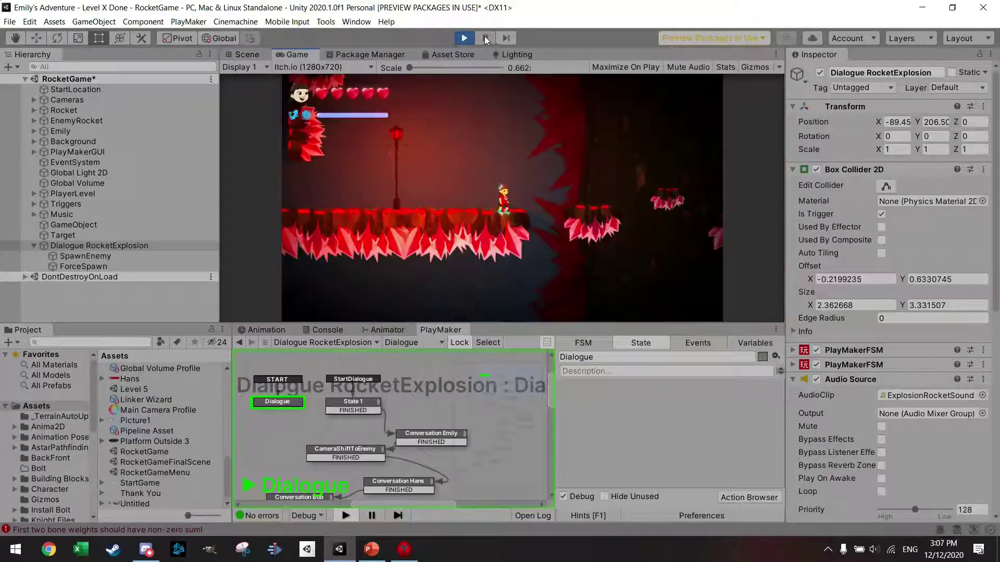
key("space")
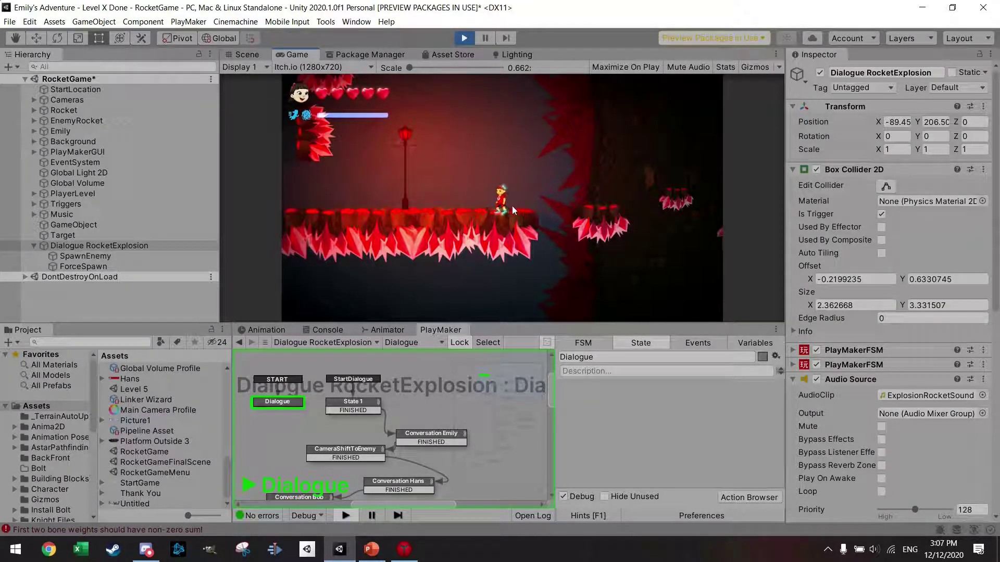
In the Scene view, show the dialogue trigger's collider box with editing handles
left_click(246, 55)
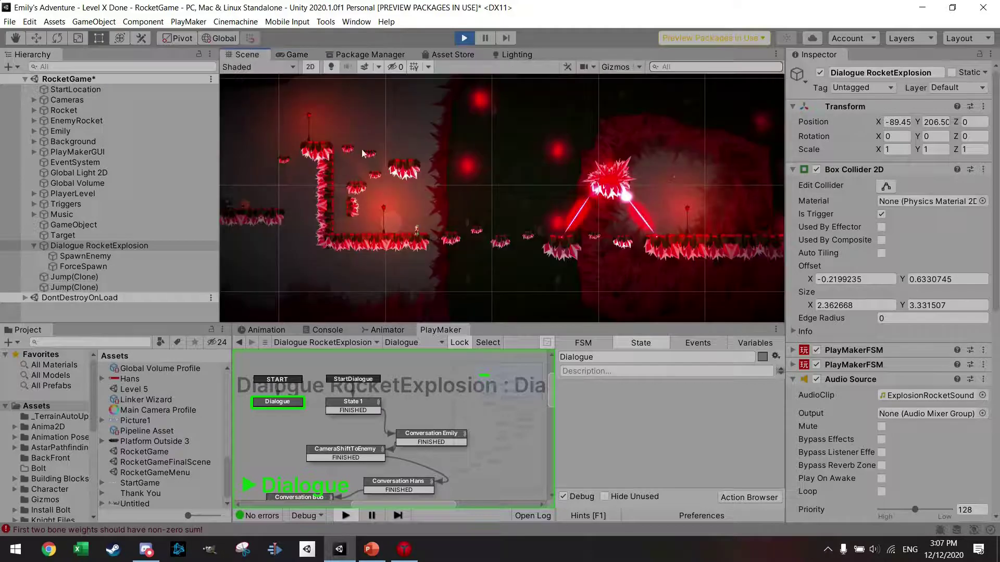
left_click(36, 38)
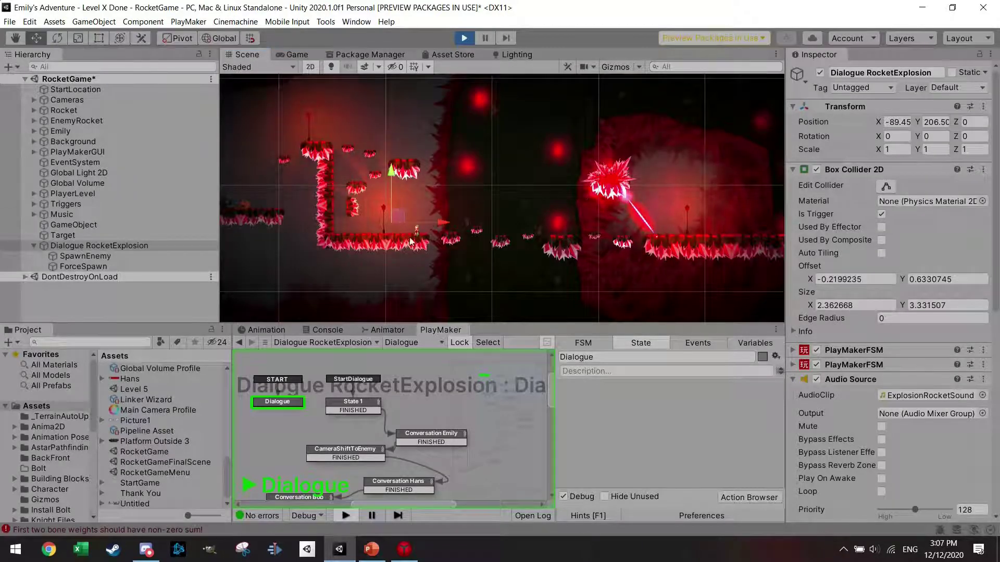
left_click(887, 185)
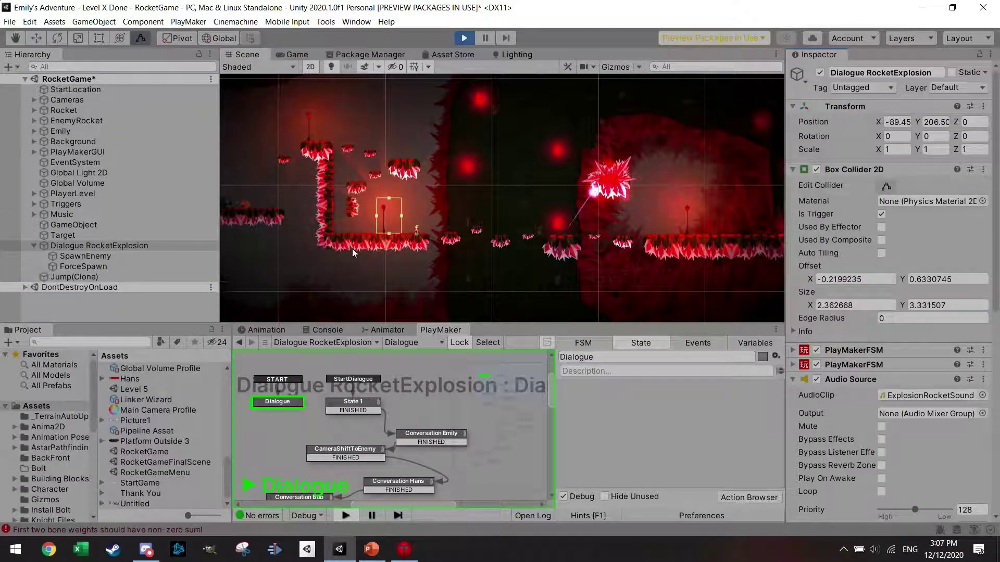
left_click(436, 343)
Switch to the Trigger FSM and view State 1's Send Event StartDialogue action
left_click(460, 361)
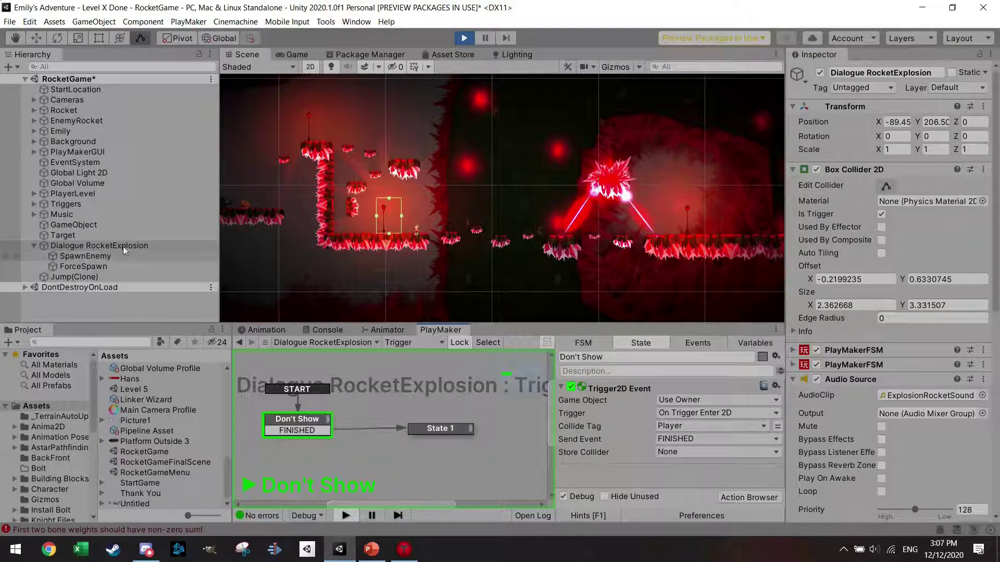
scroll(313, 255, "up", 4)
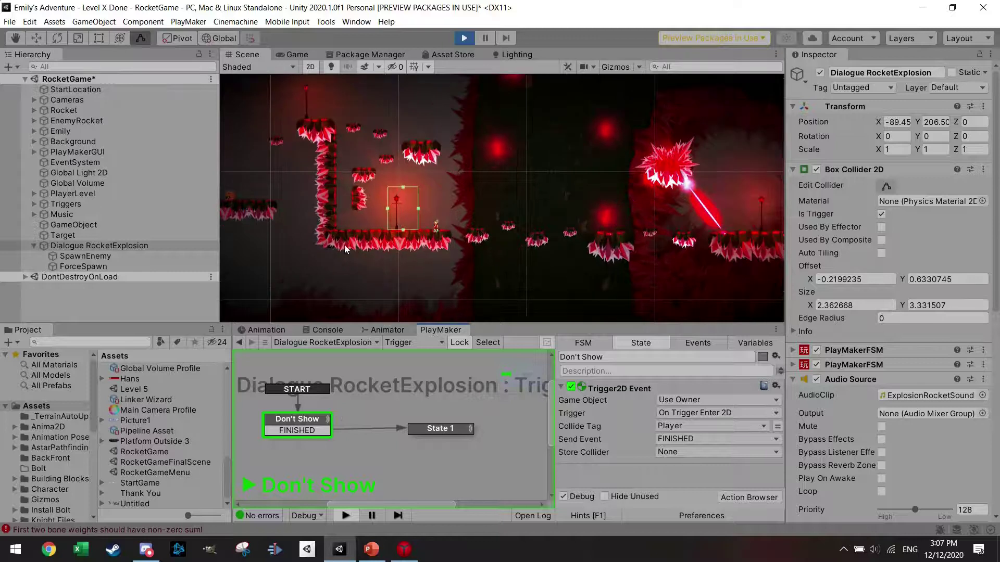
middle_click_drag(384, 262, 347, 253)
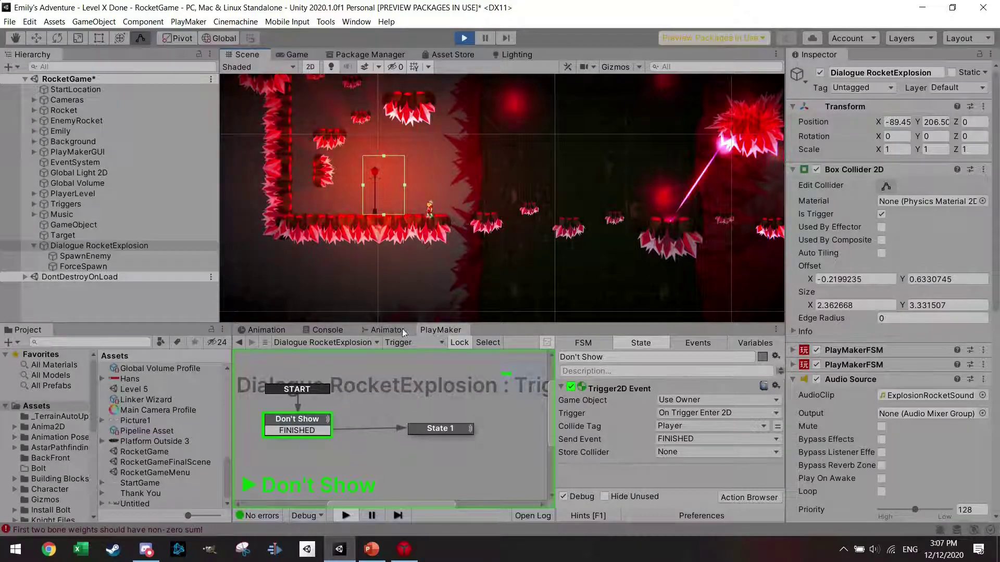
left_click(439, 338)
left_click(415, 343)
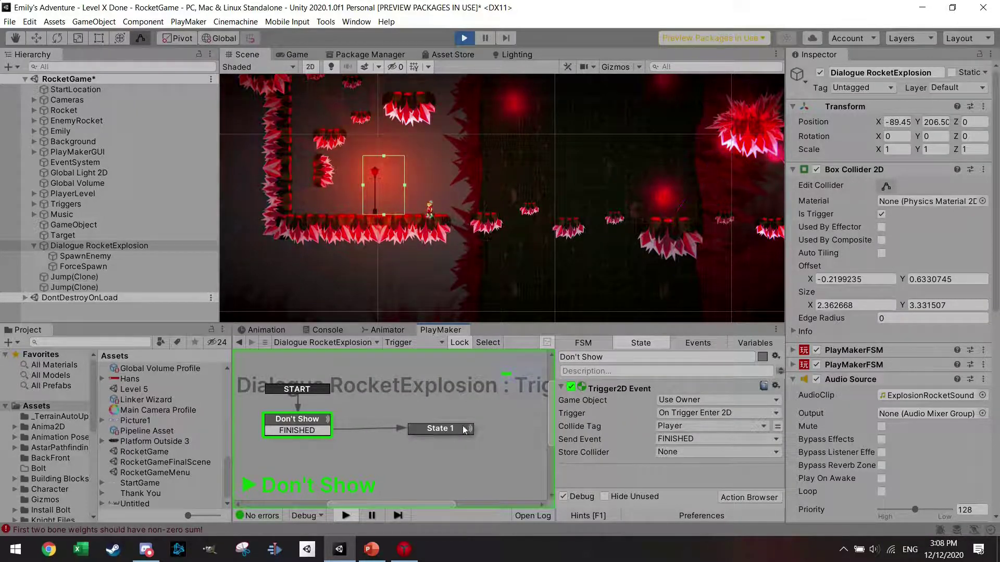
left_click(442, 430)
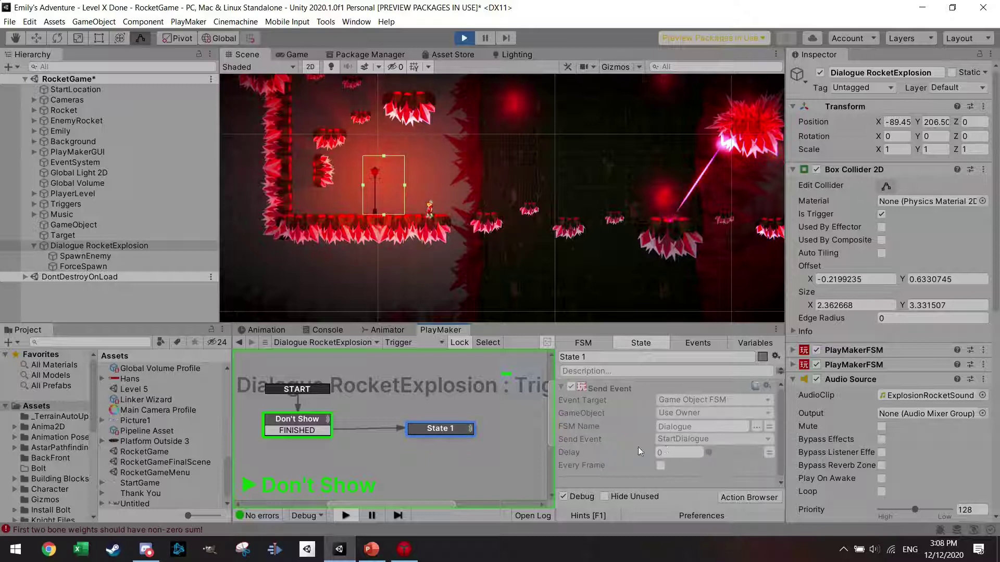
left_click(431, 343)
Show the Dialogue FSM's State 1, then watch Emily say 'Hmmm.. I hear Something ahead!'
left_click(462, 353)
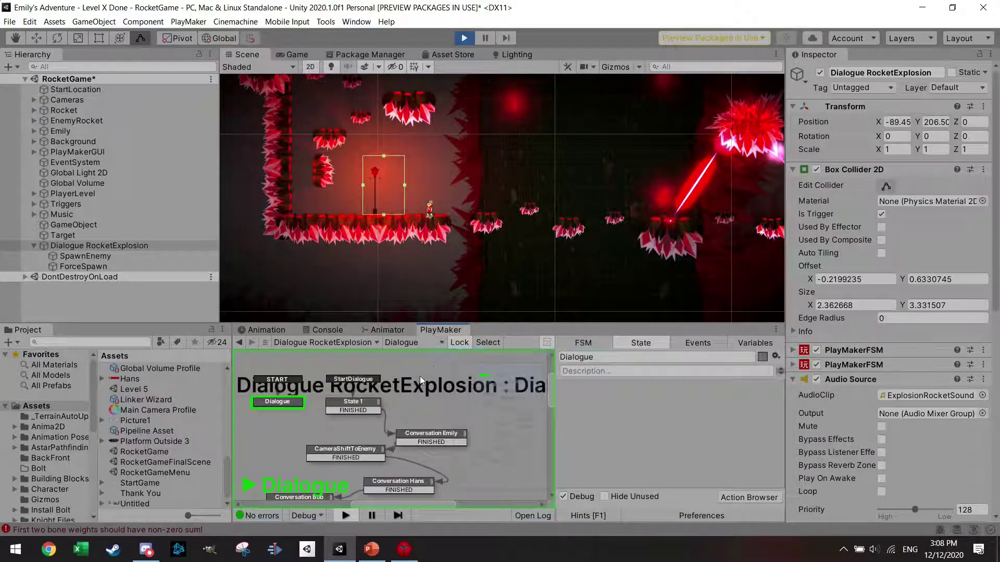
left_click(369, 407)
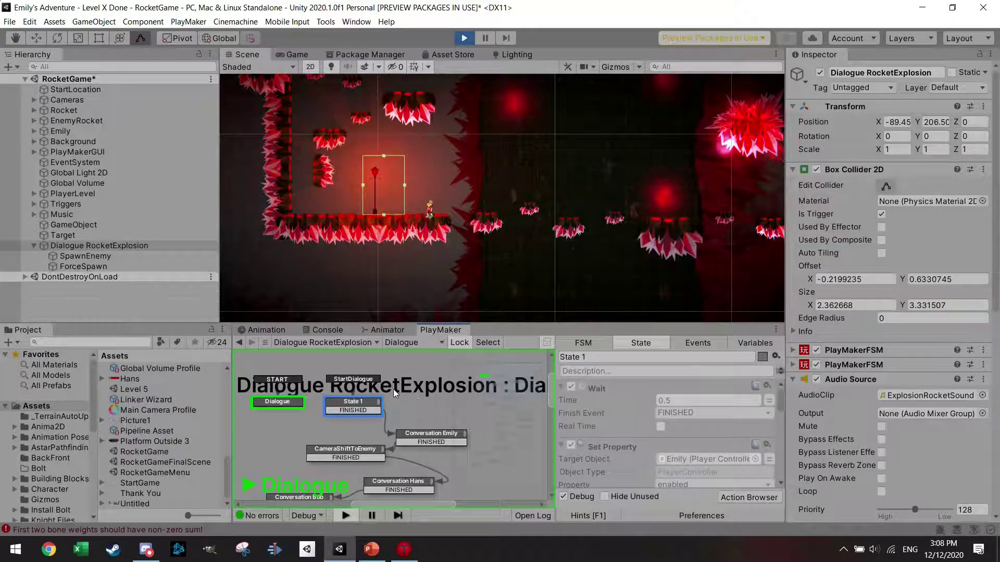
left_click(448, 246)
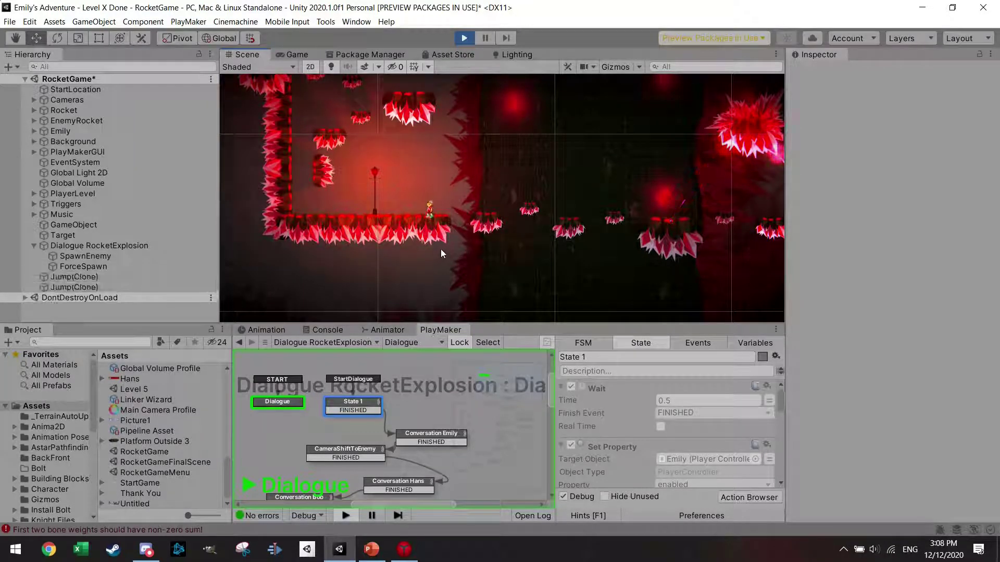
left_click(458, 212)
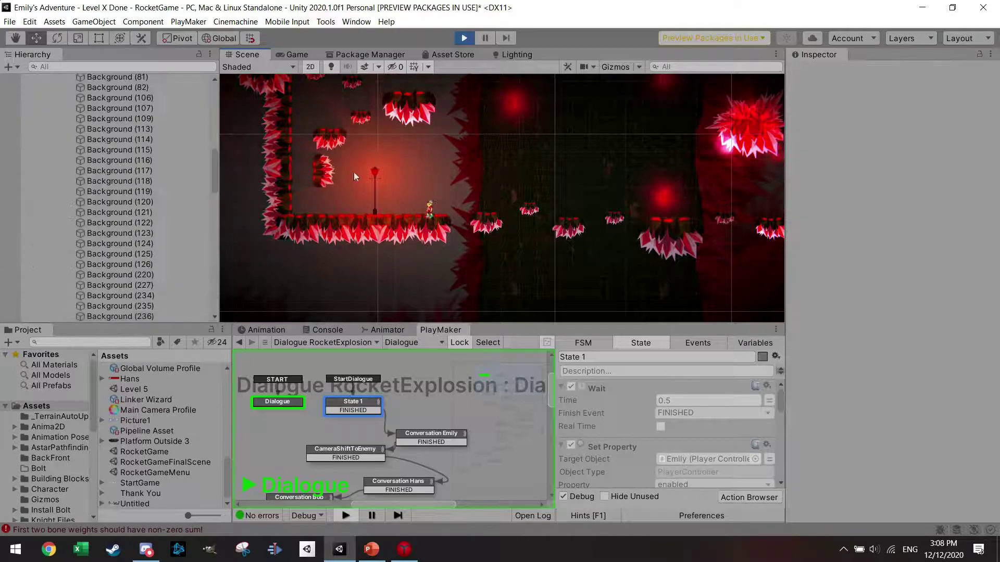
left_click(298, 56)
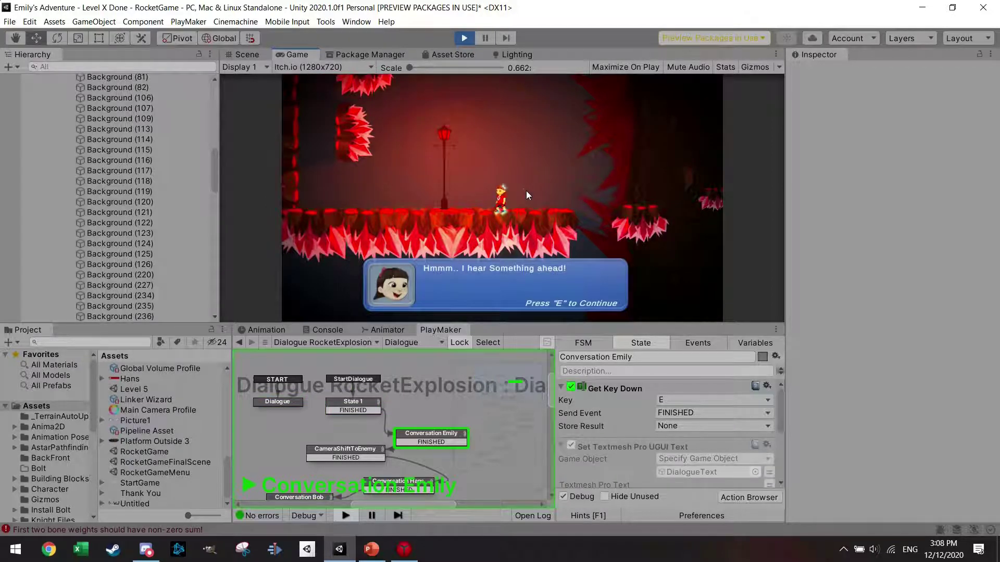
Scroll through State 1's actions, then display the Rocket controller's Base Layer animator graph
left_click(362, 409)
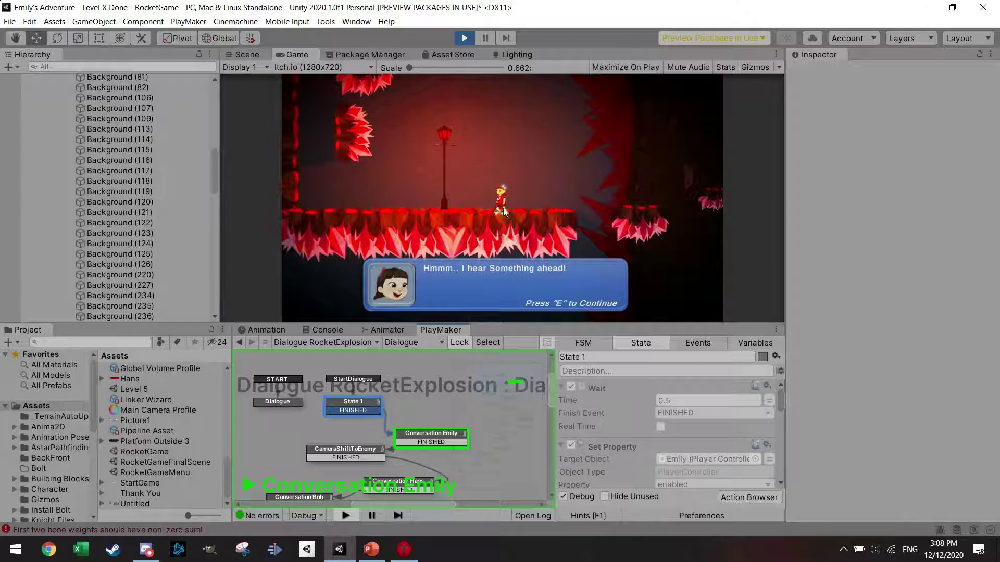
scroll(780, 482, "down", 3)
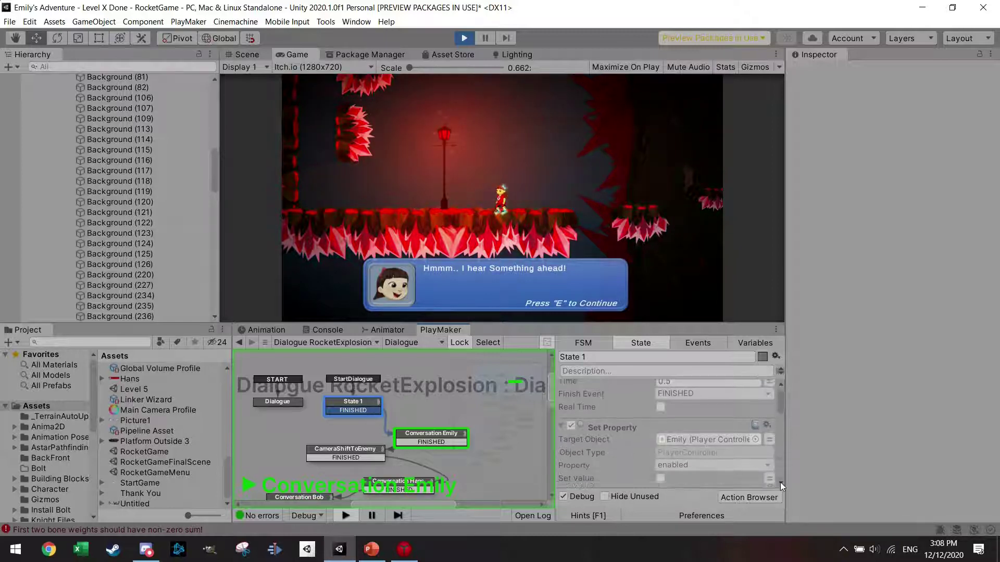
left_click(780, 482)
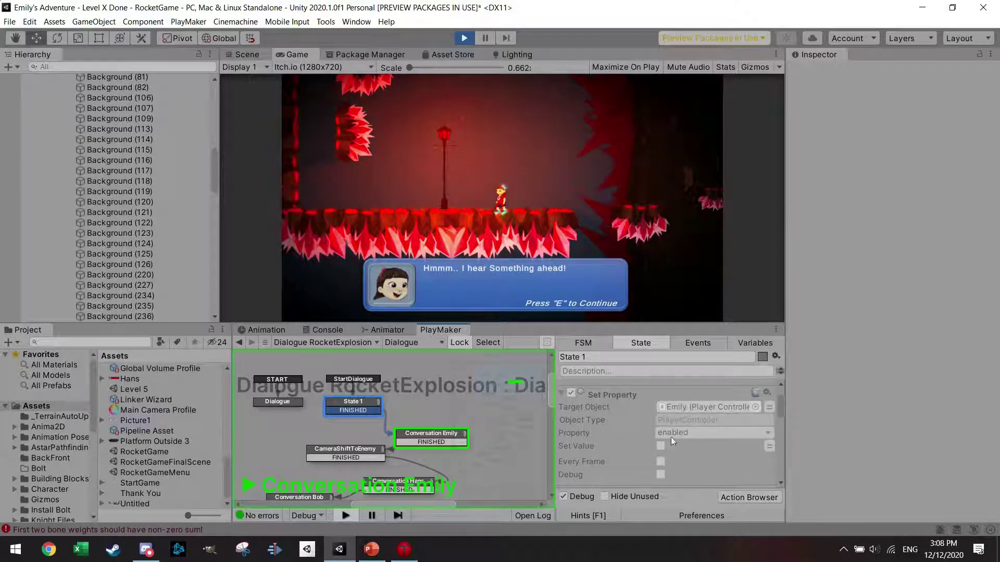
scroll(781, 485, "down", 5)
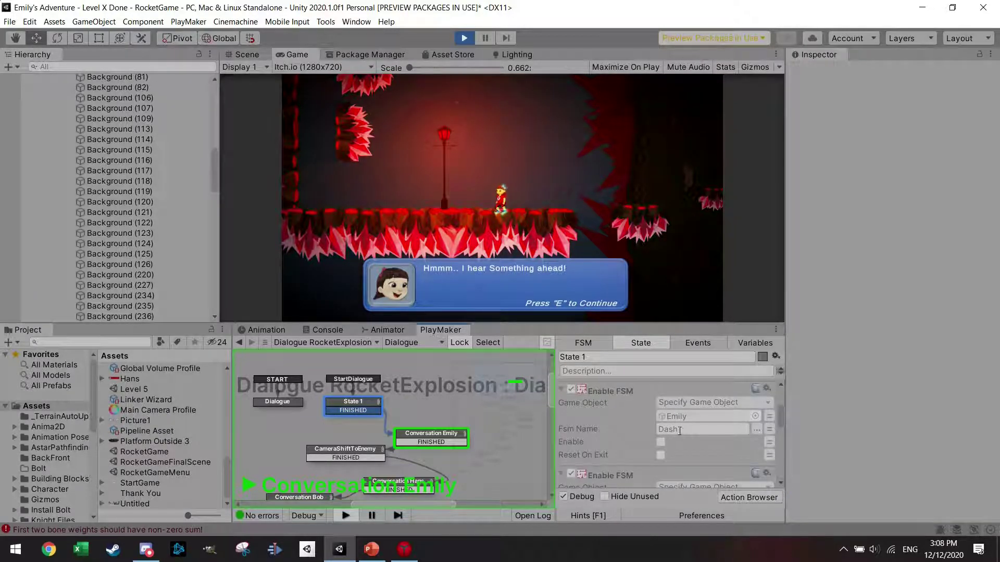
scroll(779, 483, "down", 3)
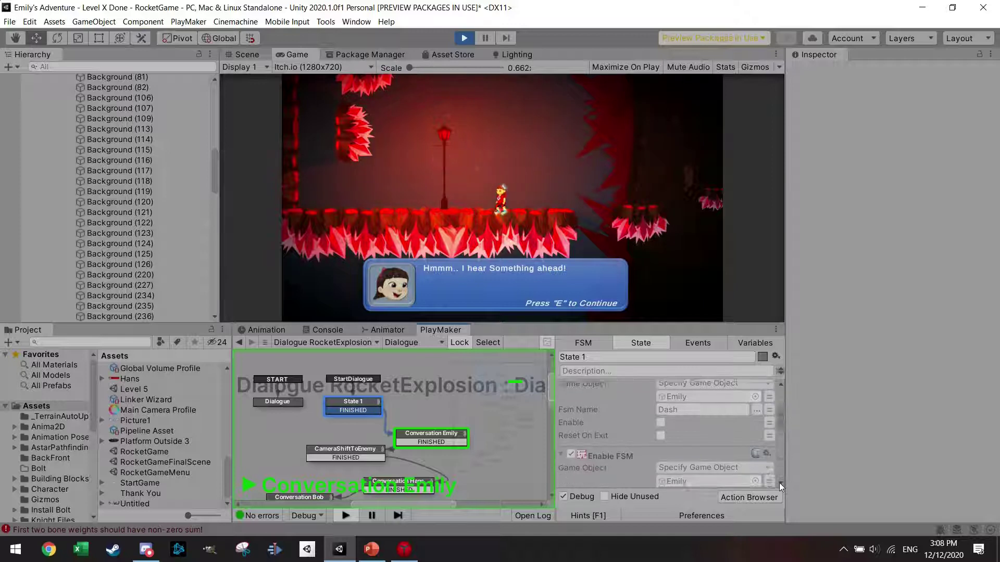
scroll(779, 482, "down", 4)
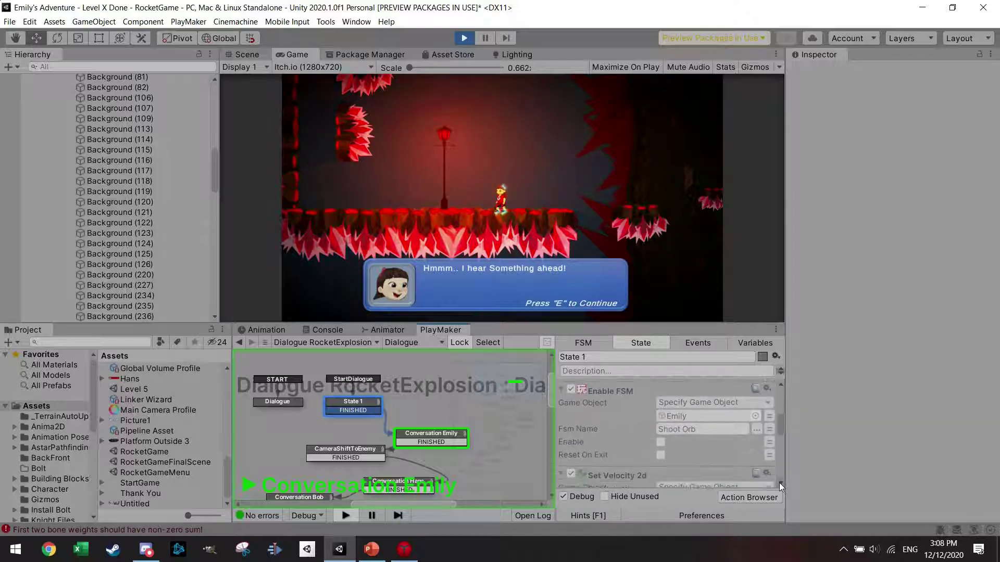
scroll(779, 483, "down", 4)
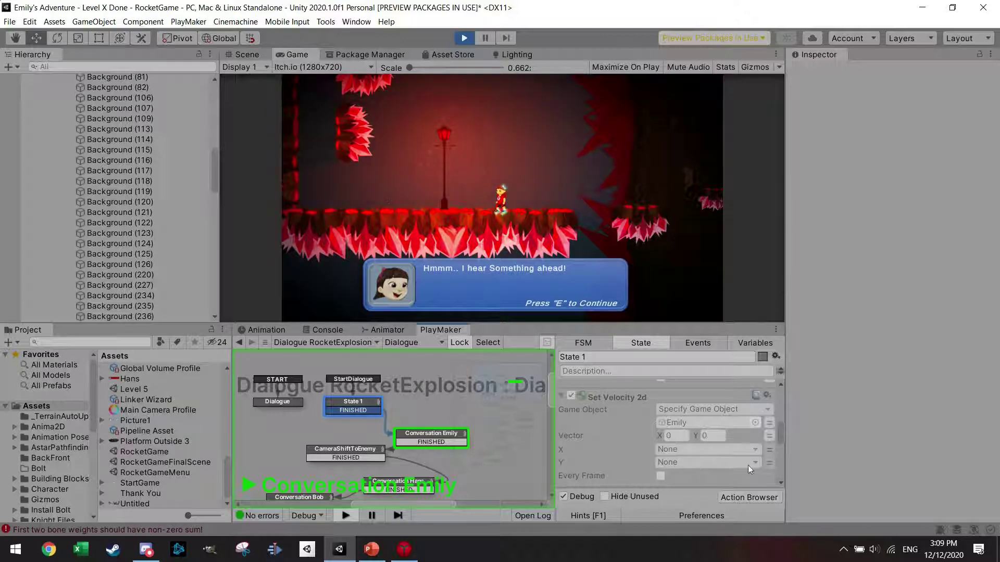
left_click(781, 483)
left_click(781, 483)
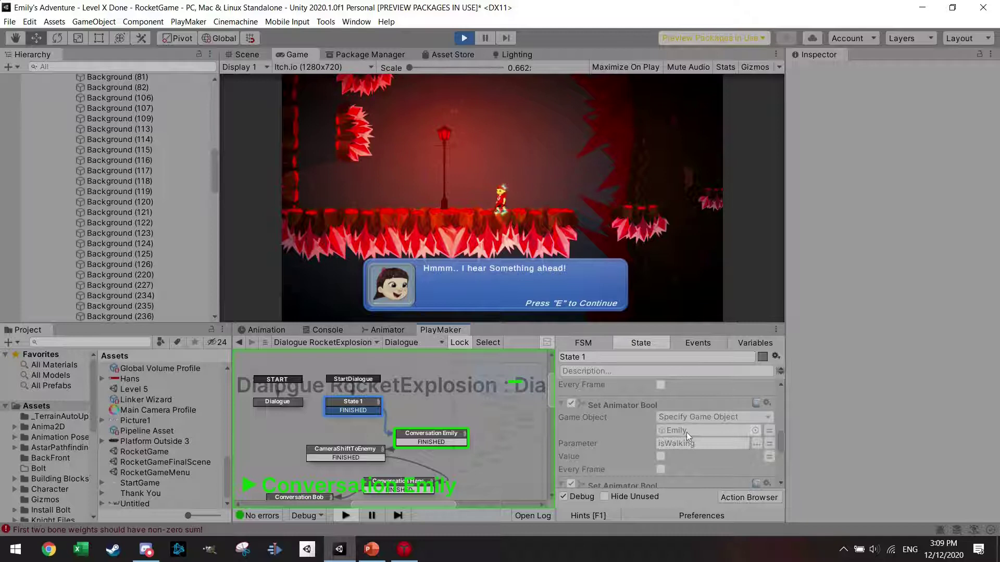
left_click(405, 330)
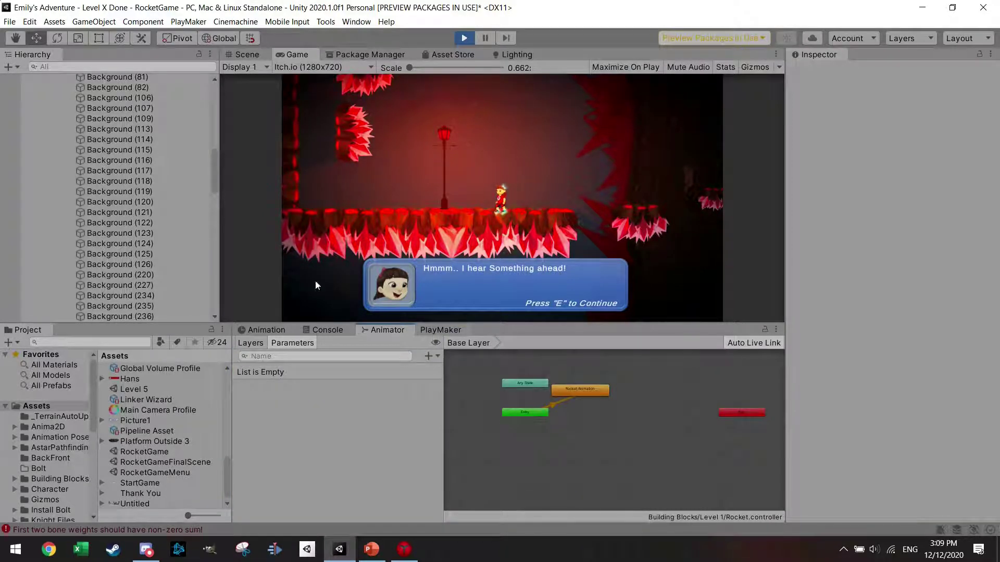
Inspect Emily's NewIdle animator transitions (Jump/Fall on isGrounded true), then reopen the Dialogue FSM
left_click_drag(211, 170, 214, 97)
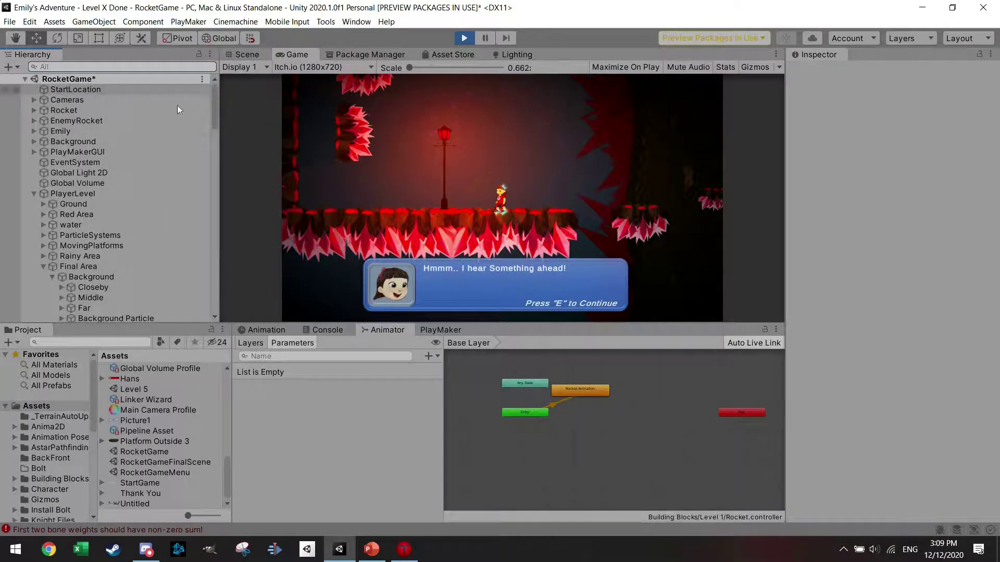
left_click(60, 131)
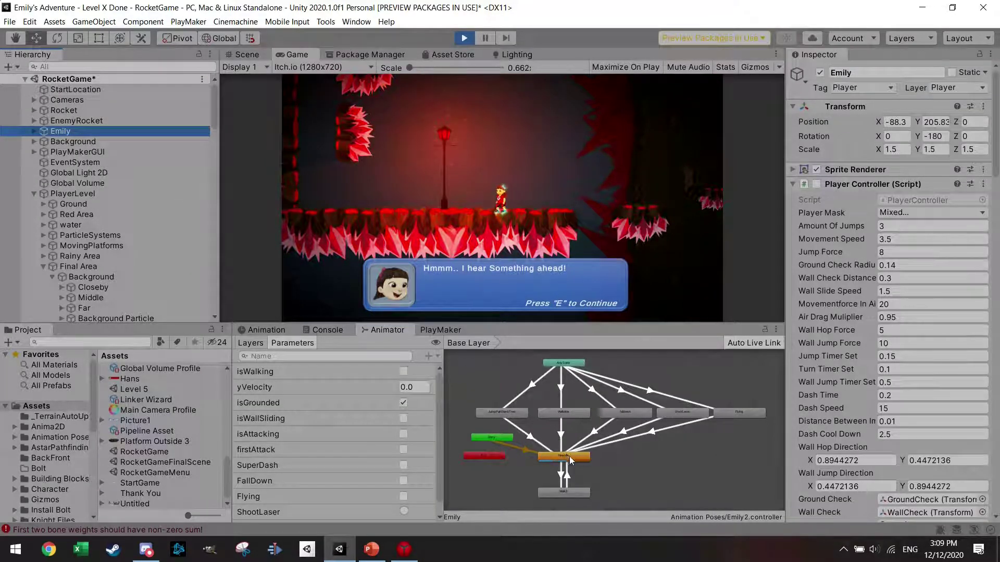
left_click(561, 441)
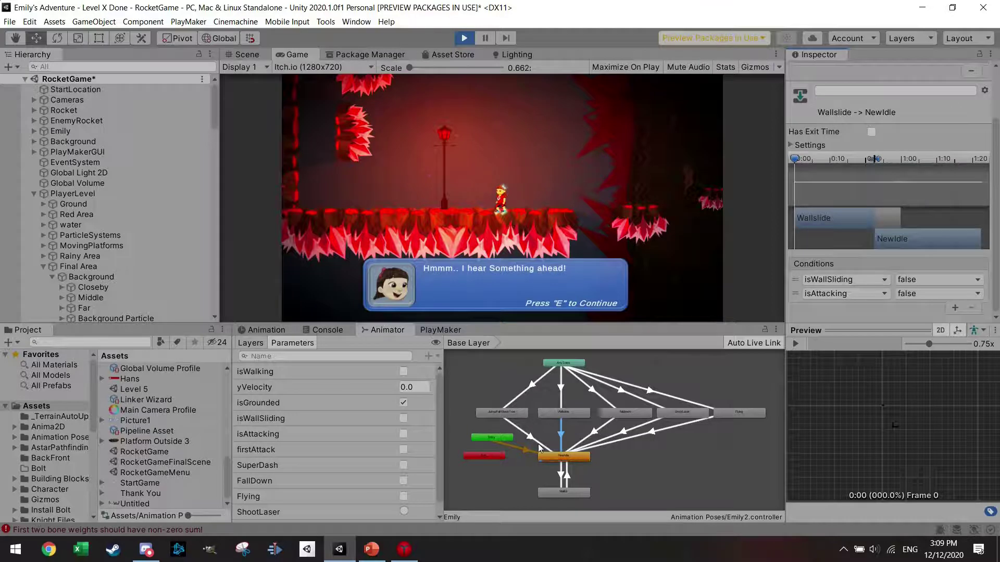
left_click(555, 458)
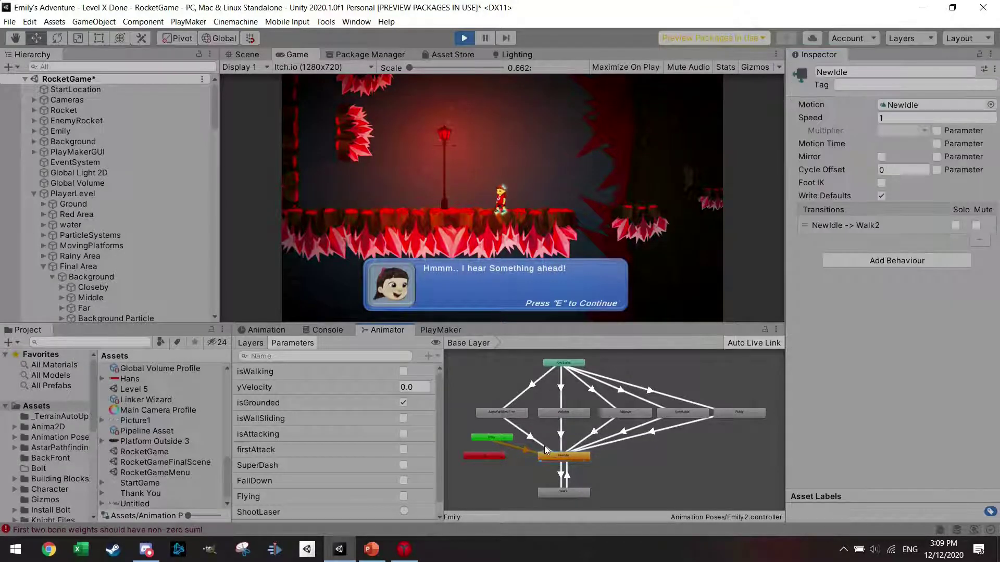
left_click(542, 444)
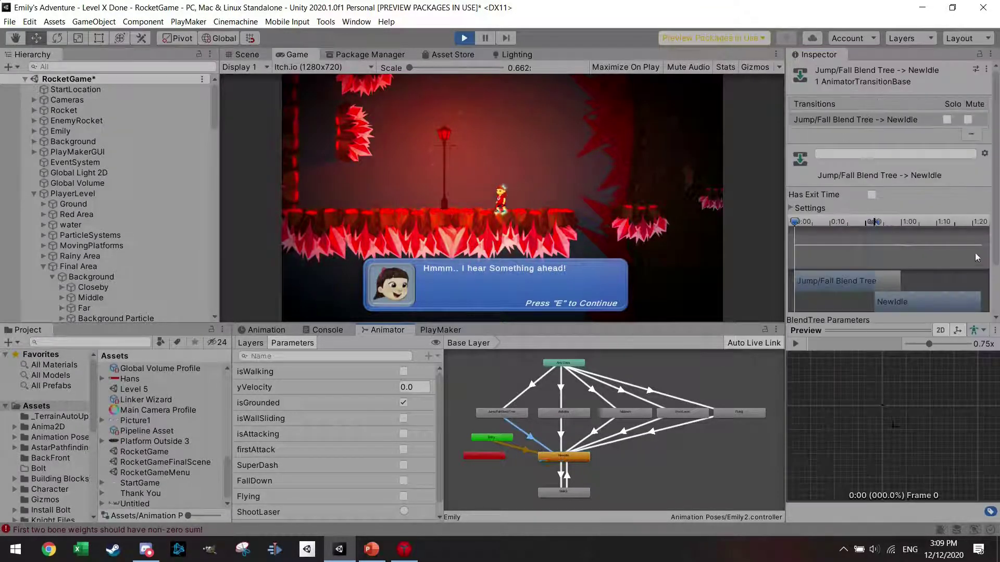
scroll(968, 265, "down", 3)
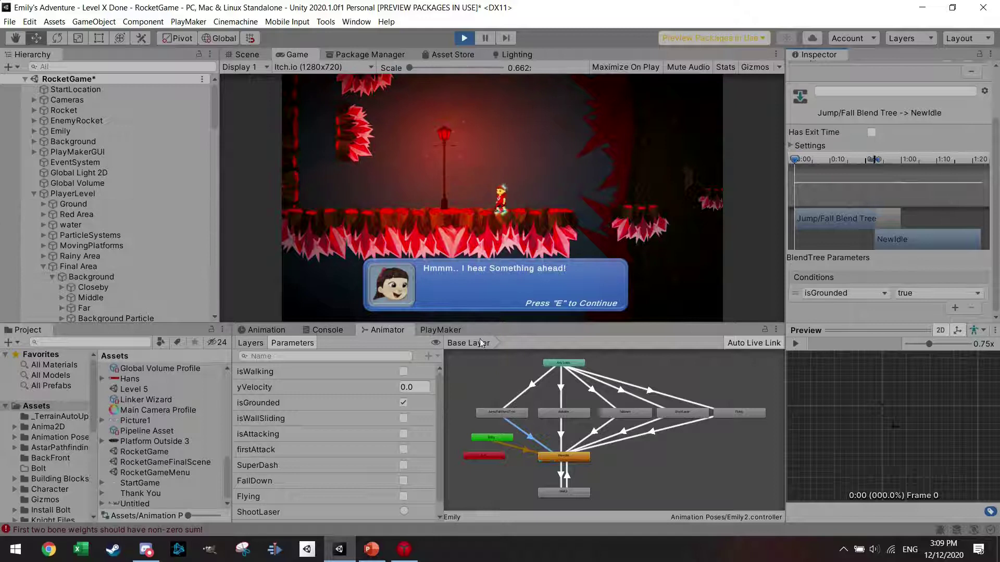
left_click(440, 330)
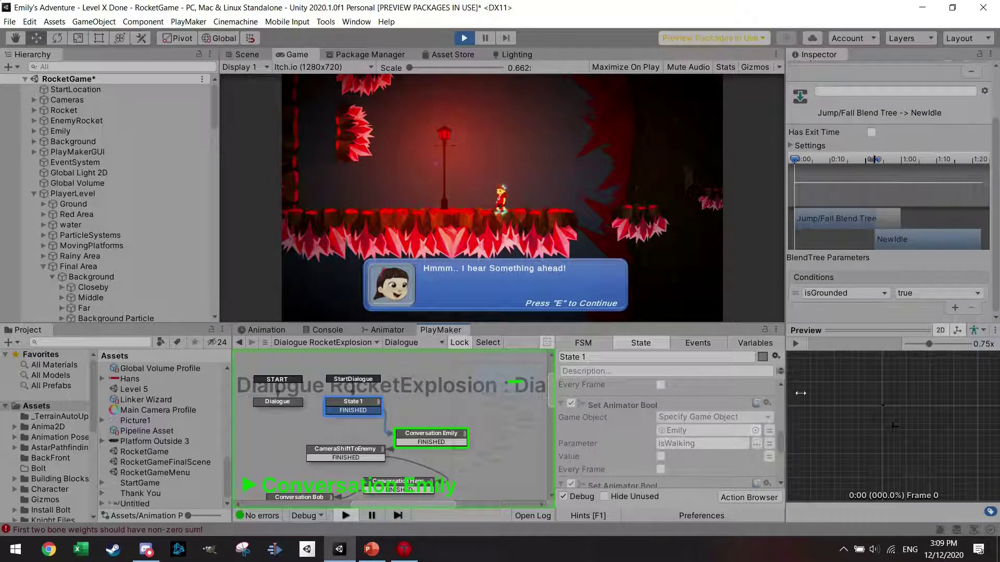
scroll(781, 448, "down", 1)
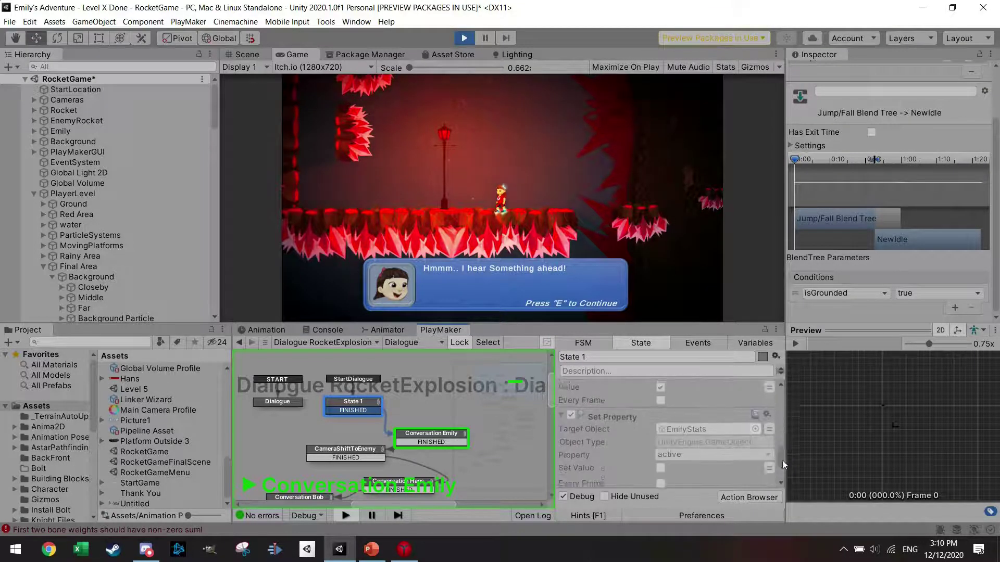